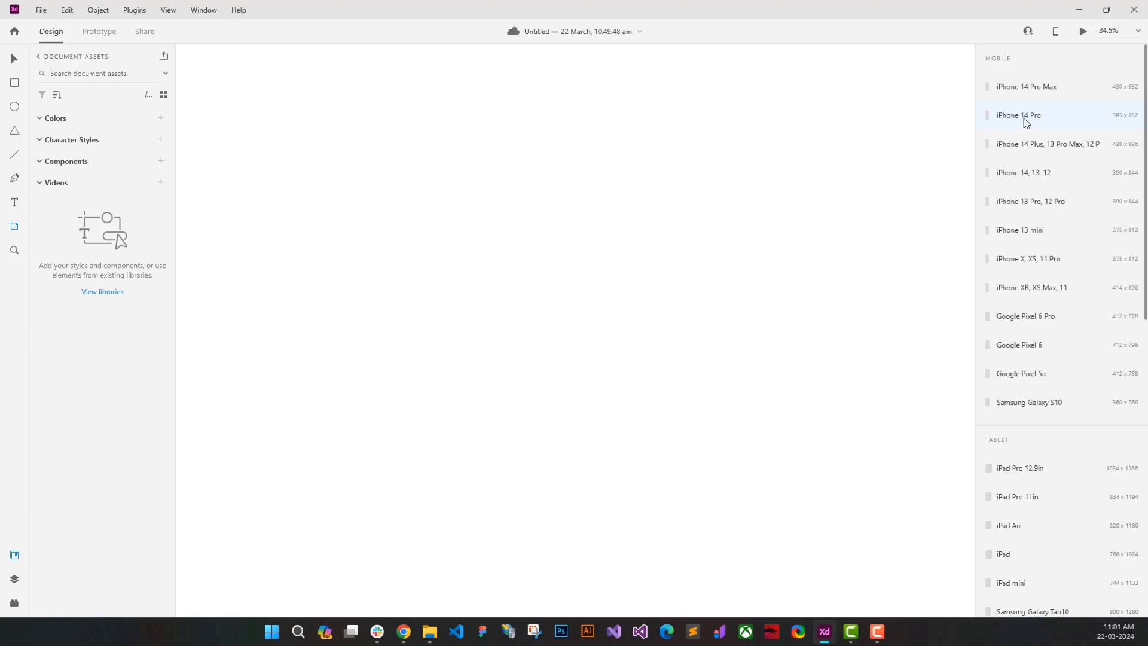
Step: Add an iPhone 14 Pro artboard and move the size-50 LET'S WORKOUT title toward its bottom
left_click(1023, 116)
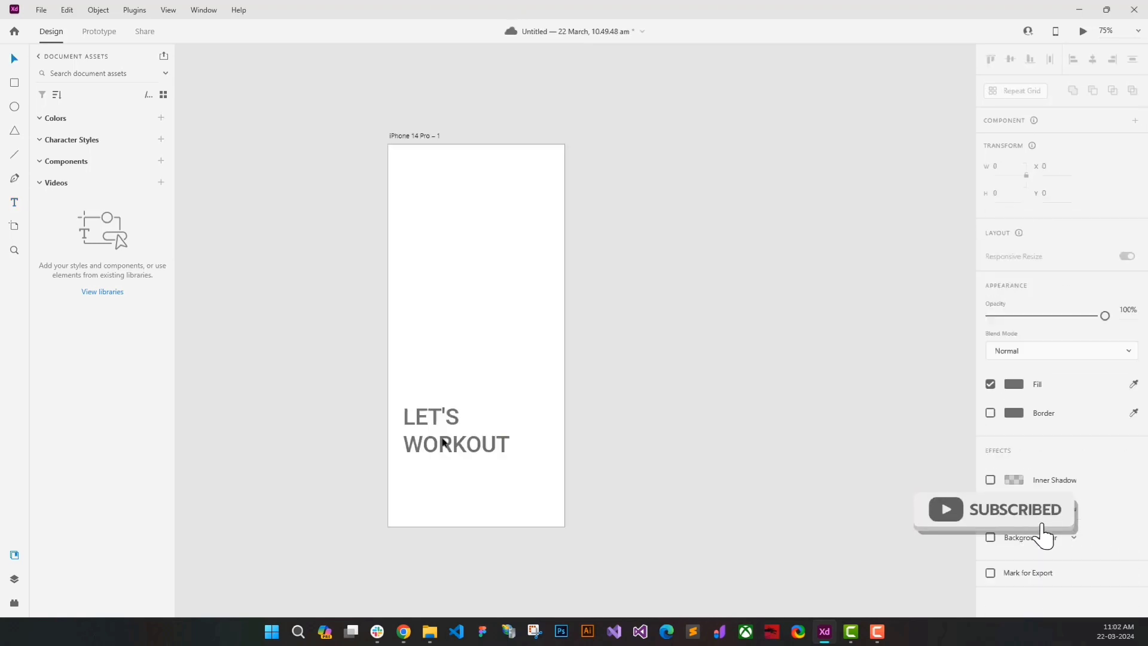
left_click_drag(443, 440, 546, 511)
key("Escape")
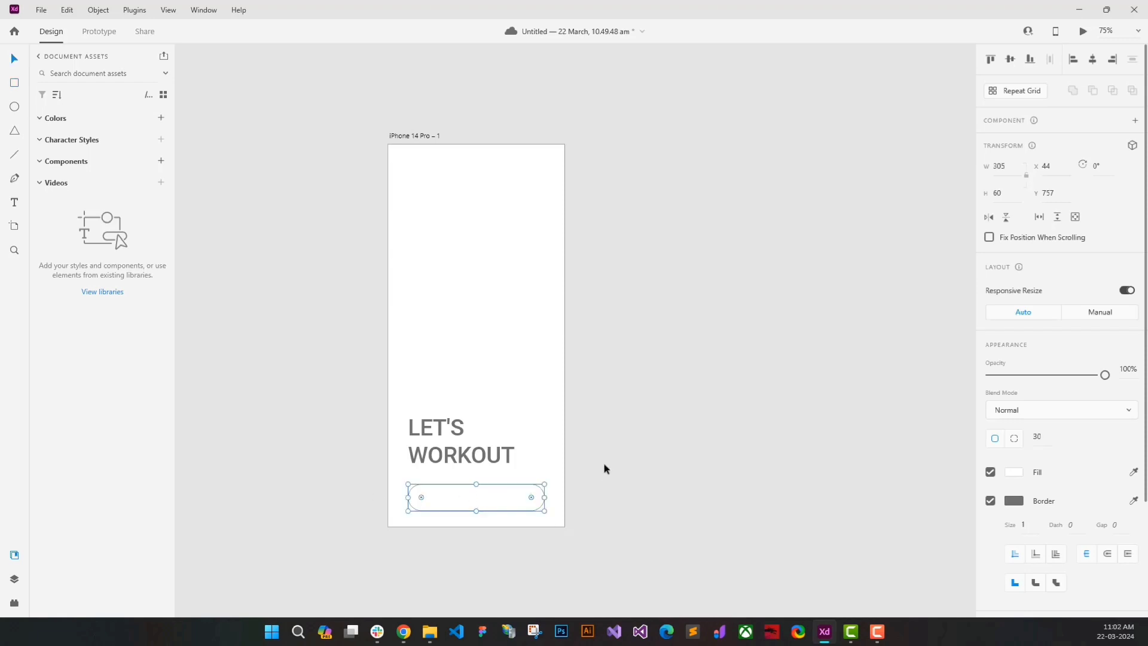
Step: Colour the rounded button shape and add a START TRAINING text label below the title
left_click(1014, 473)
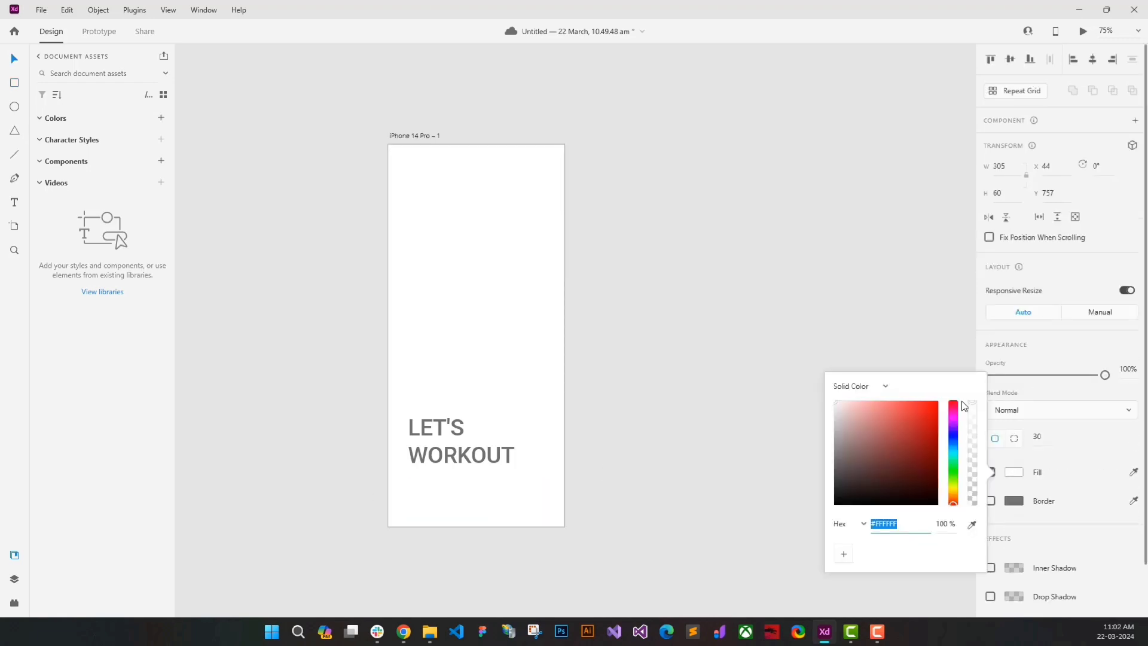
left_click(843, 300)
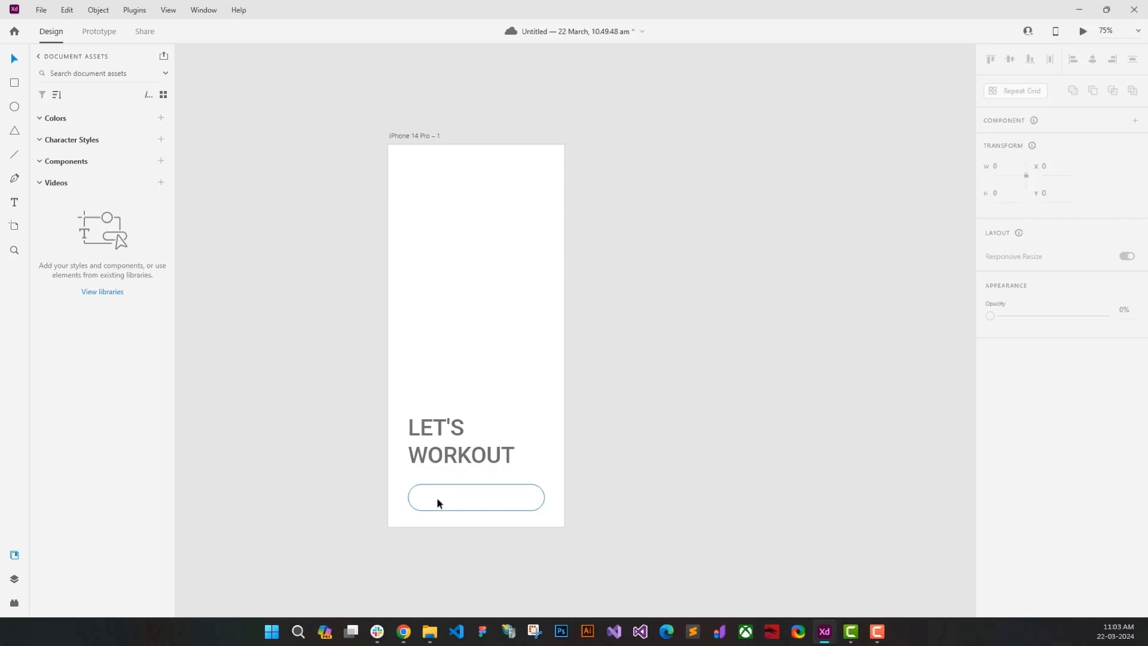
key("t")
left_click(439, 494)
type("START TRAINING")
key("Escape")
Step: Set the START TRAINING label to font size 16 and centre it inside the button
left_click(540, 491)
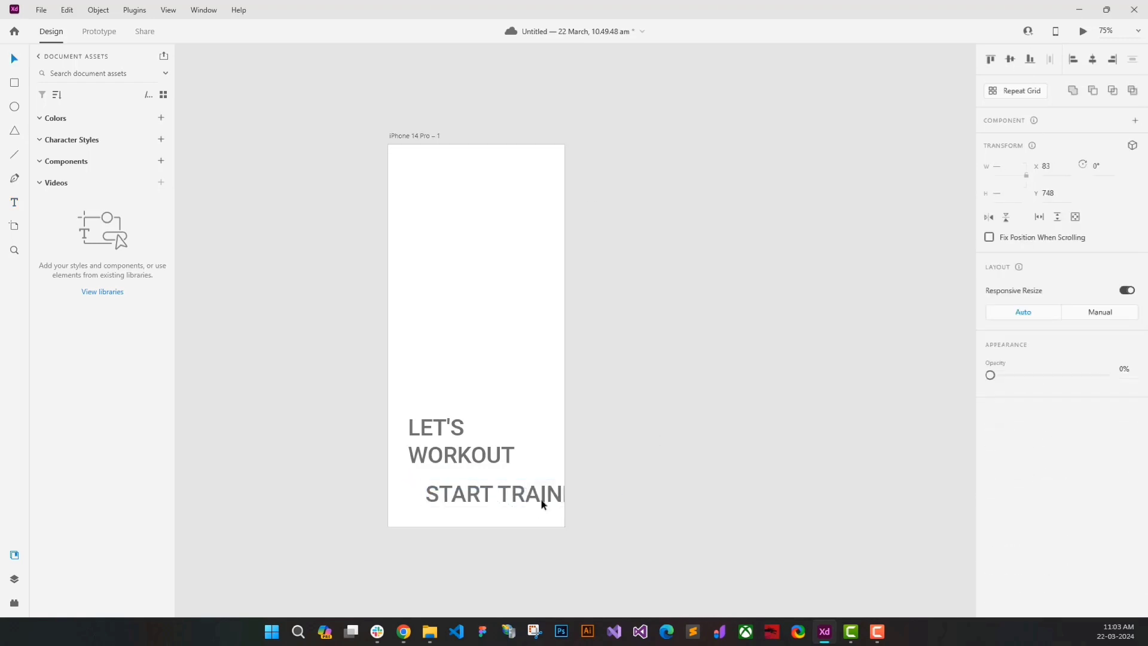
left_click(503, 489)
double_click(991, 397)
type("16")
key("Return")
left_click(628, 487)
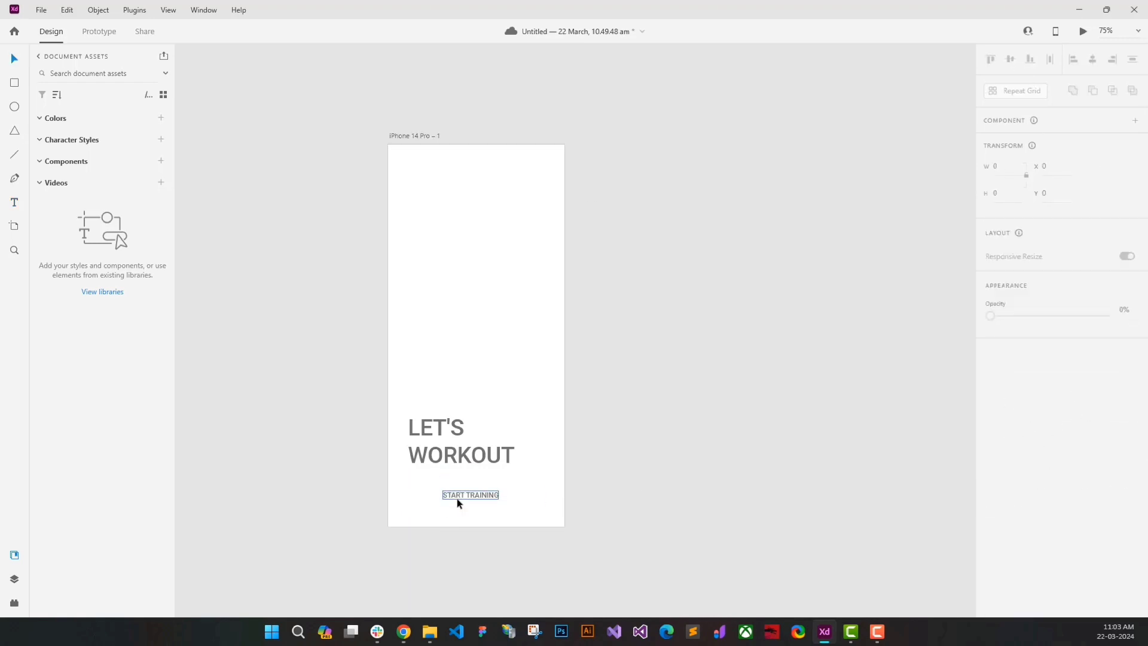
left_click_drag(457, 504, 464, 506)
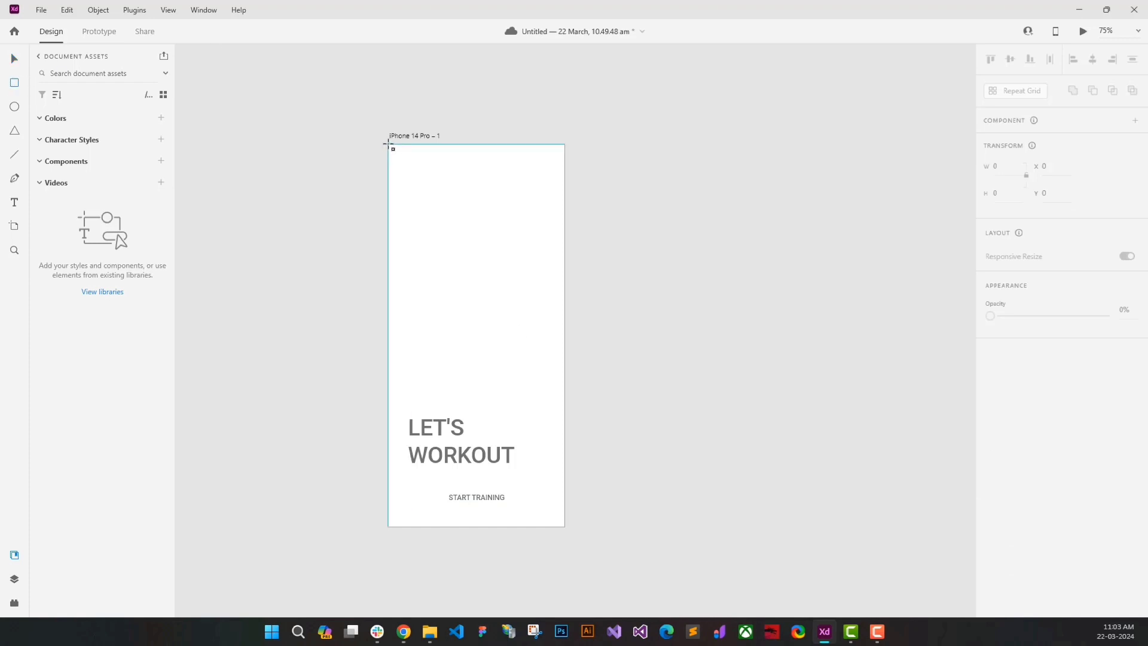
Step: Draw a rectangle over the full artboard and send it behind the title and button
left_click_drag(390, 153, 563, 525)
right_click(495, 362)
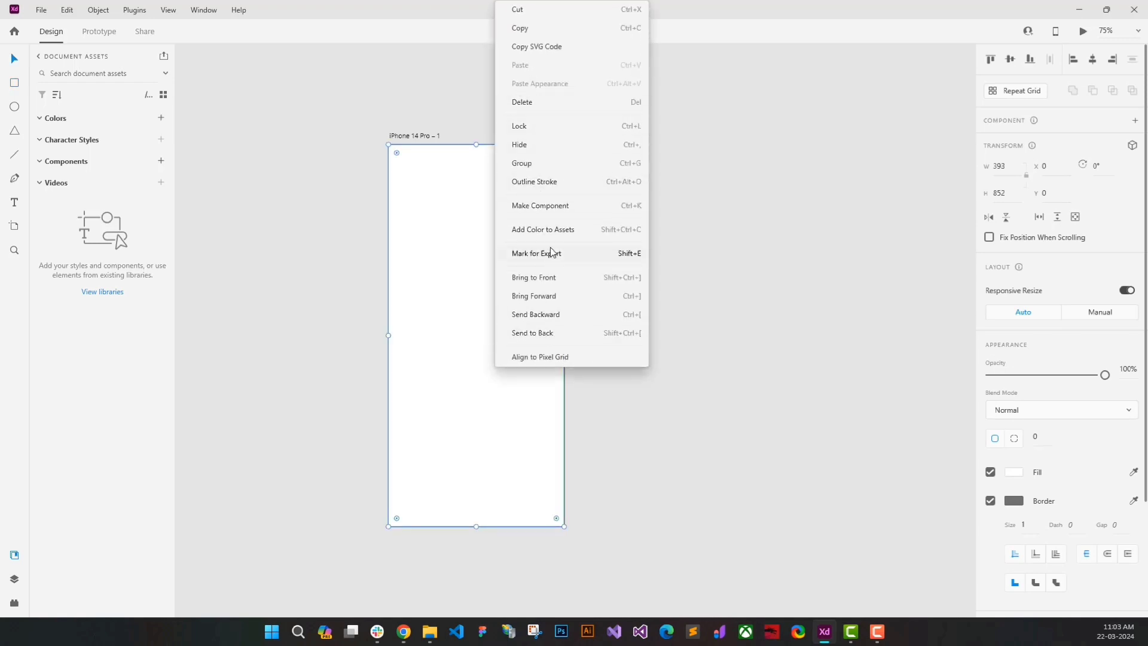
left_click(546, 336)
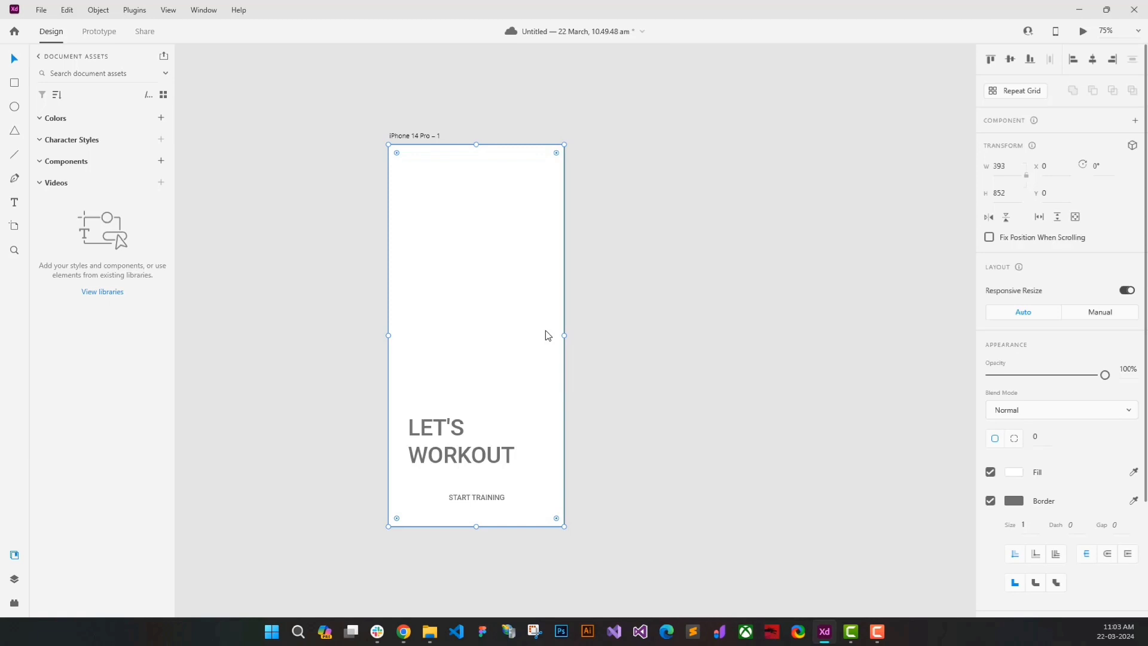
key("alt+Tab")
Step: Drop the smaller workout MP4 onto the rectangle after the larger clip hits the 25 MB limit
left_click_drag(466, 167, 839, 213)
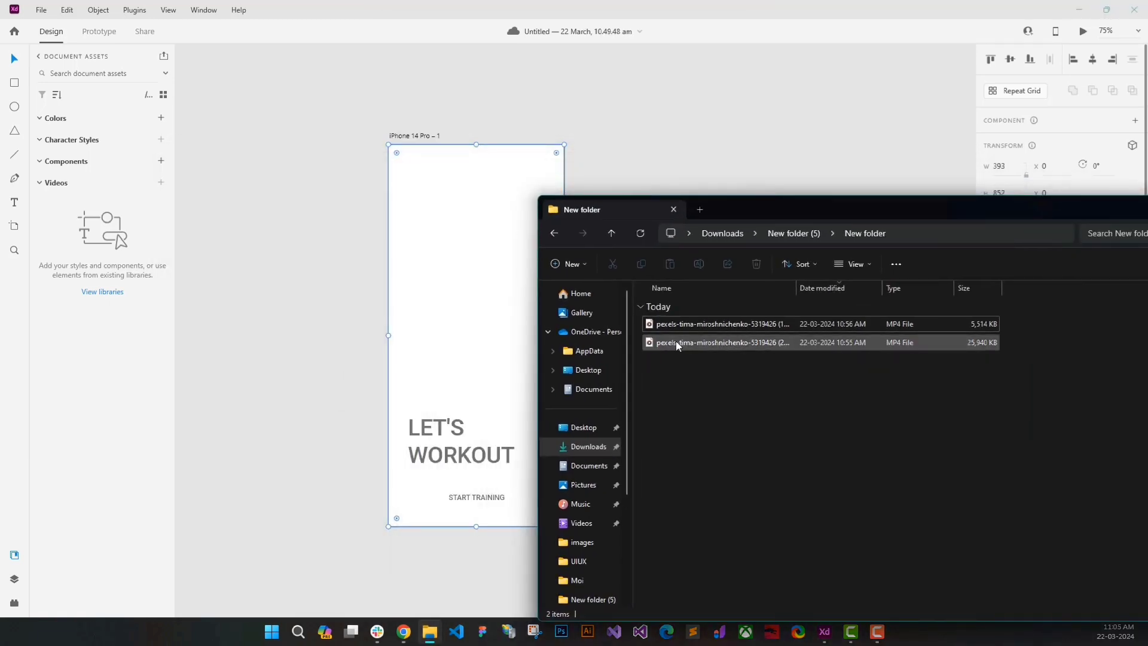
left_click_drag(678, 347, 462, 294)
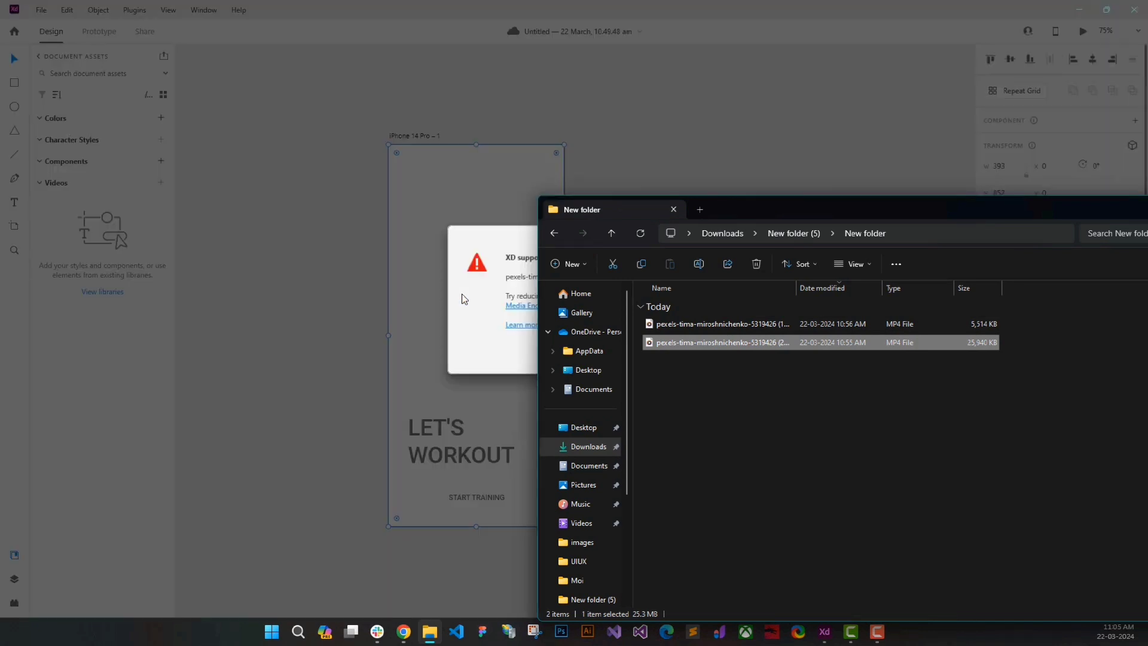
left_click(762, 168)
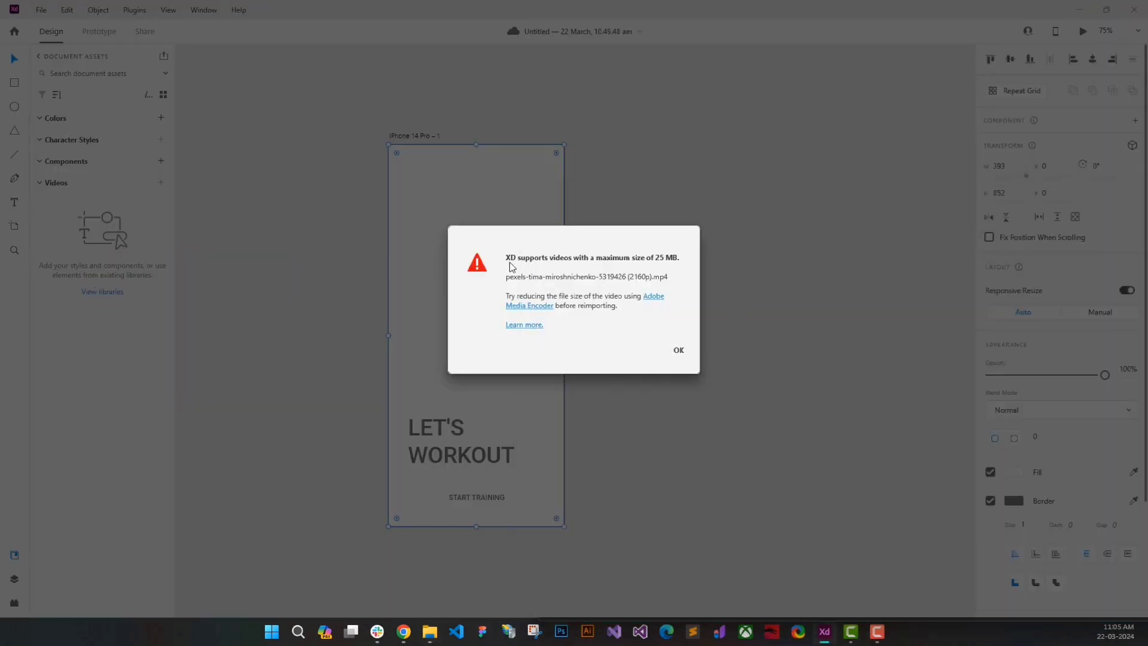
left_click(678, 350)
left_click_drag(779, 202, 939, 176)
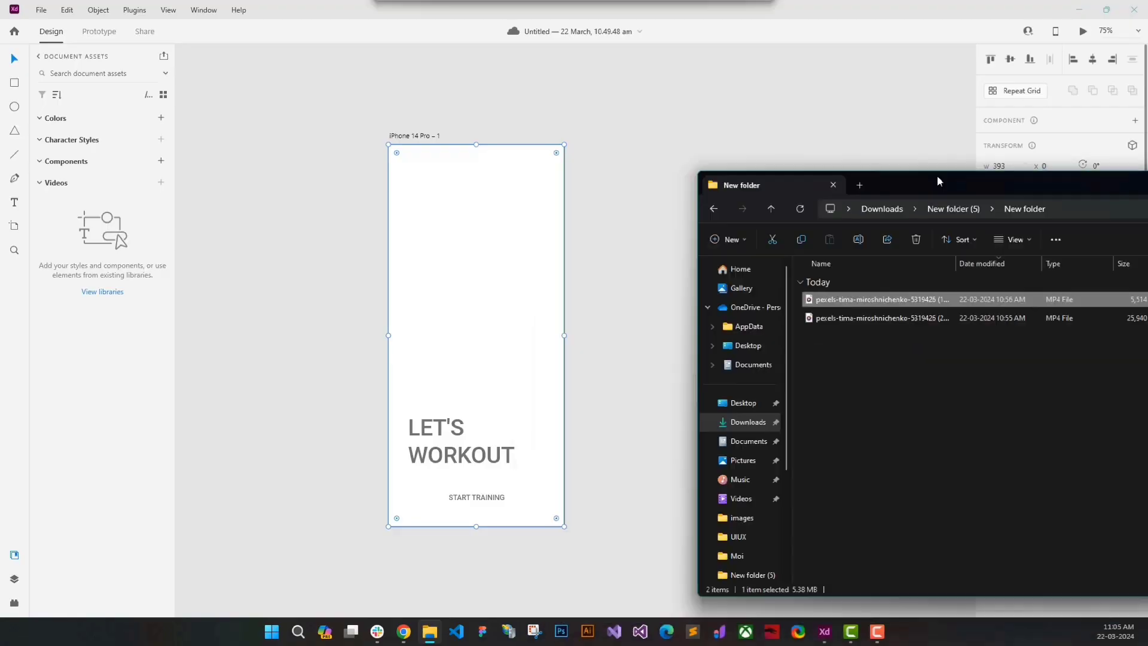
mouse_move(847, 296)
left_mouse_down()
mouse_move(806, 320)
mouse_move(479, 286)
left_mouse_up()
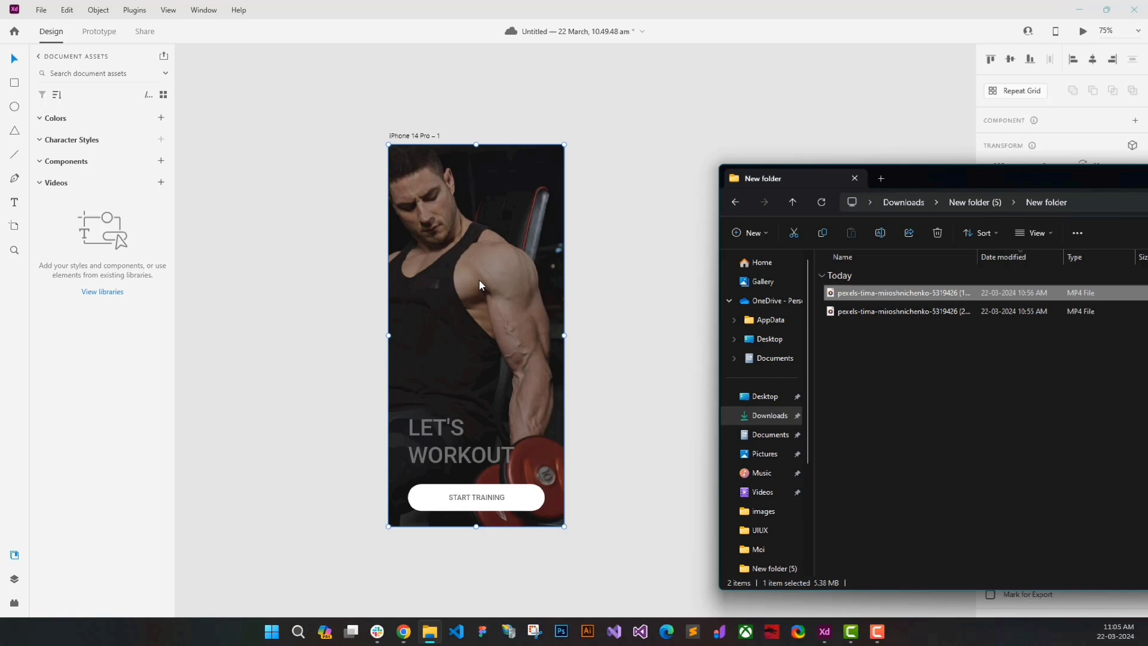
left_click(459, 441)
Step: Fill the LET'S WORKOUT title with white (#FFFFFF)
left_click(1014, 416)
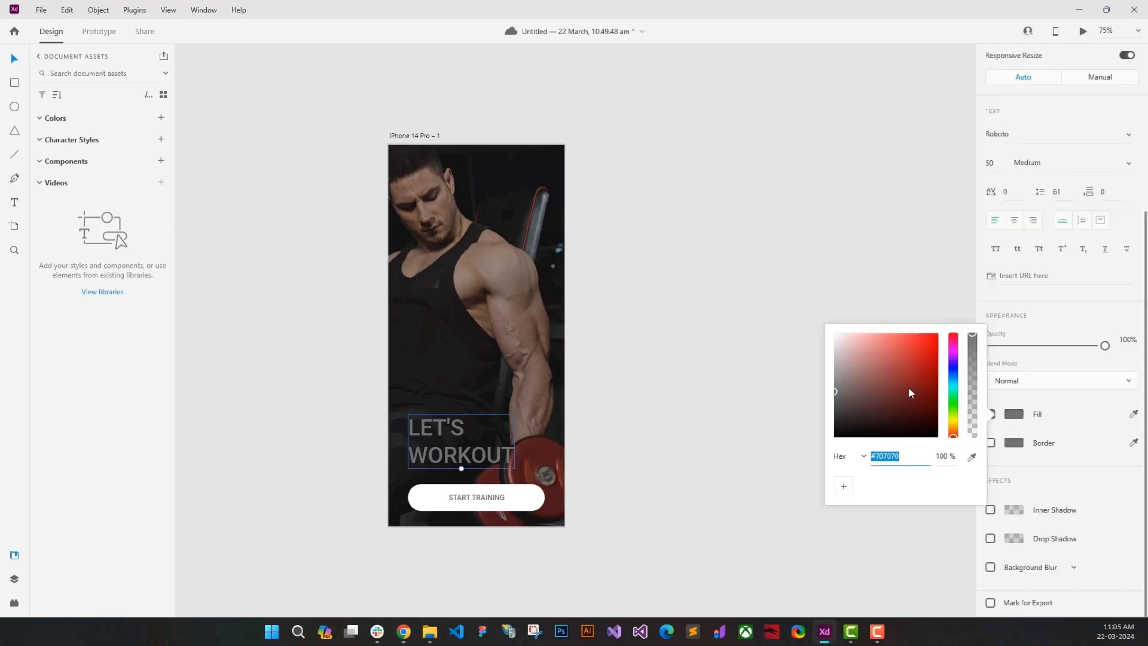
left_click_drag(909, 389, 726, 260)
left_click(663, 235)
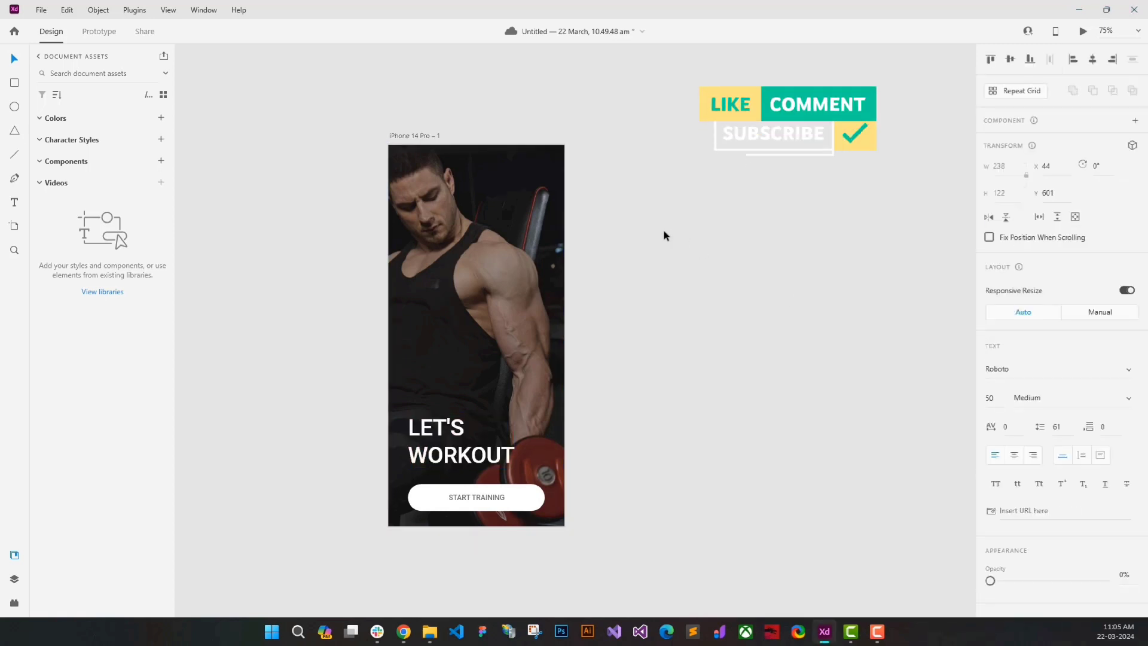
Step: Set the background video's playback to Play automatically
left_click(493, 302)
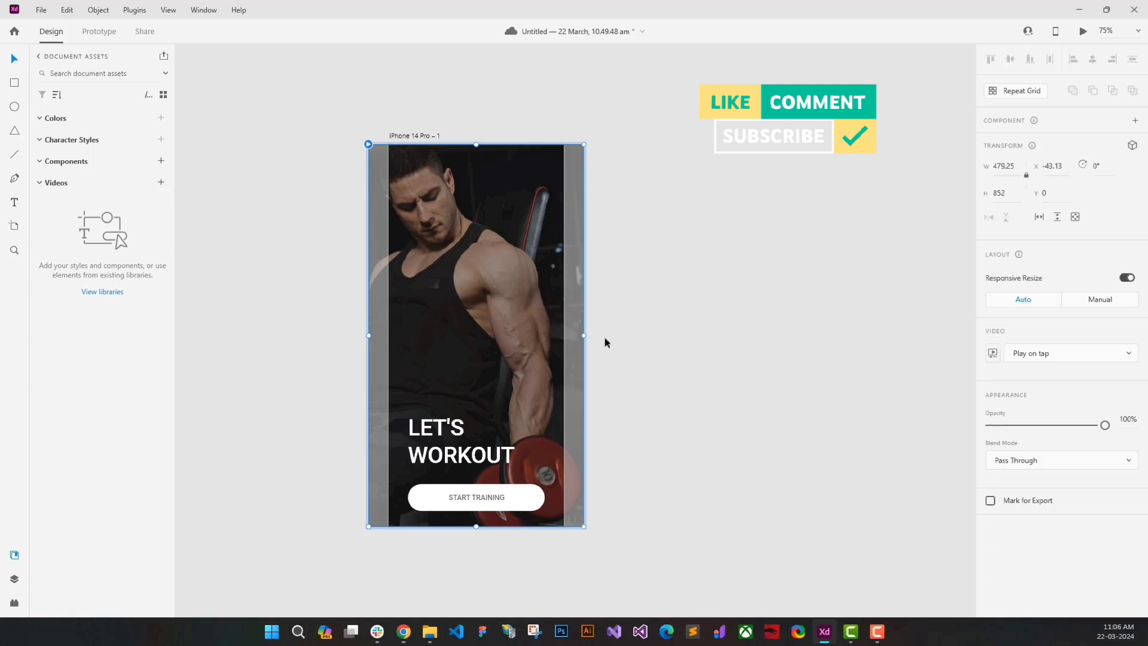
left_click(1128, 353)
left_click(1029, 378)
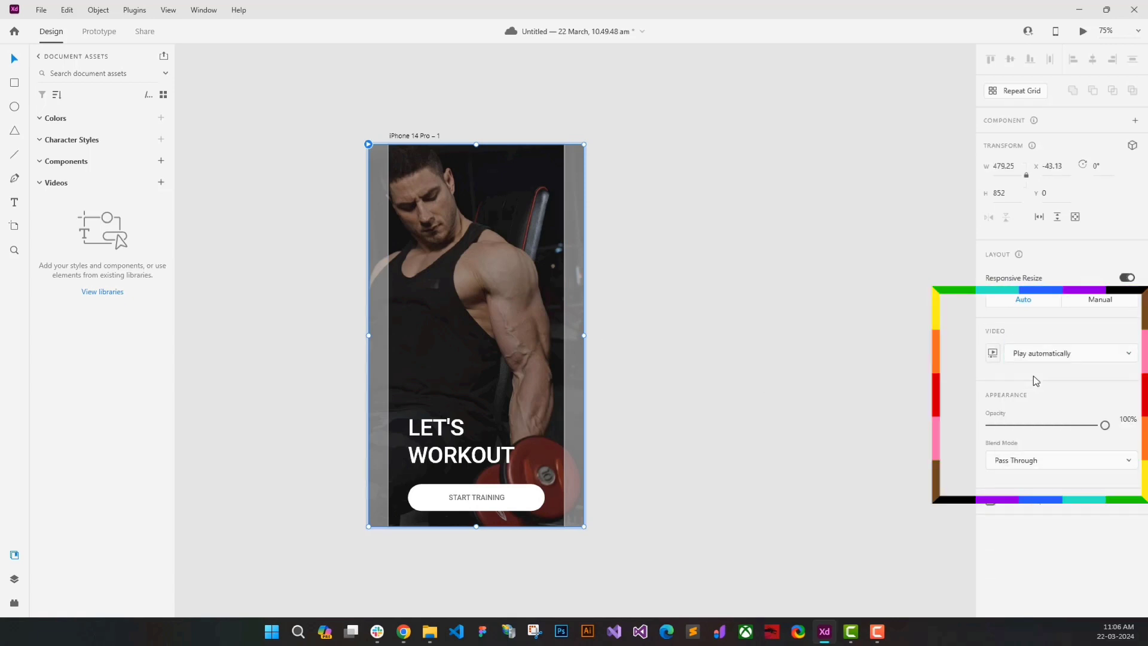
left_click(842, 356)
left_click(408, 137)
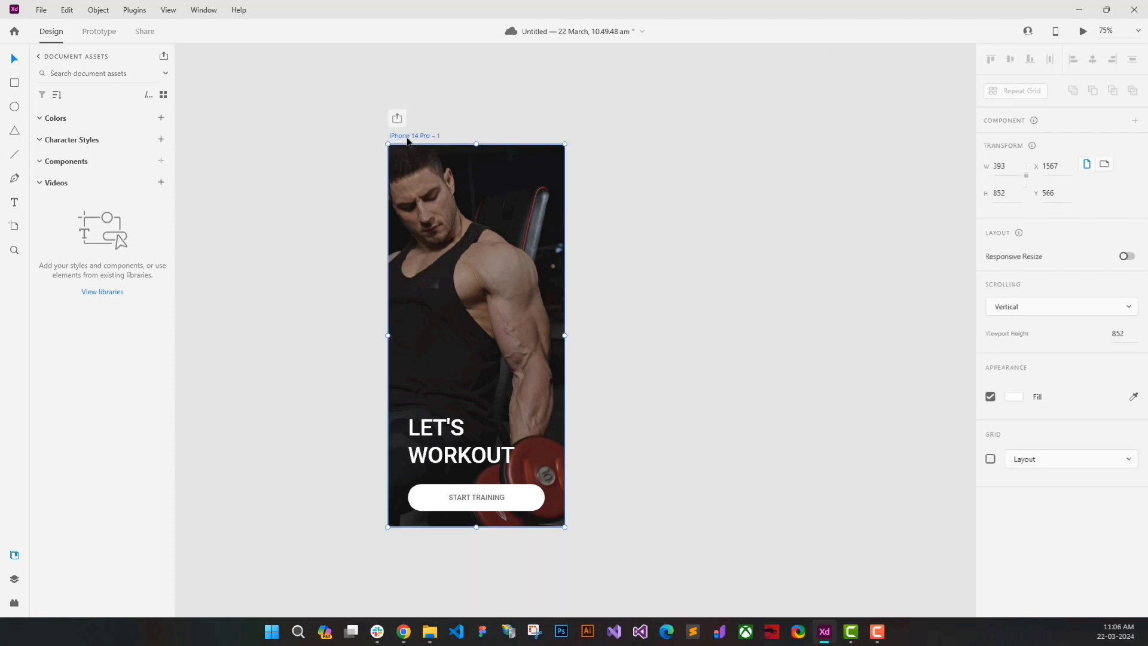
Step: Launch Desktop Preview and place the Preview window beside the artboard
left_click(1083, 32)
mouse_move(288, 95)
left_mouse_down()
mouse_move(723, 86)
mouse_move(744, 60)
left_mouse_up()
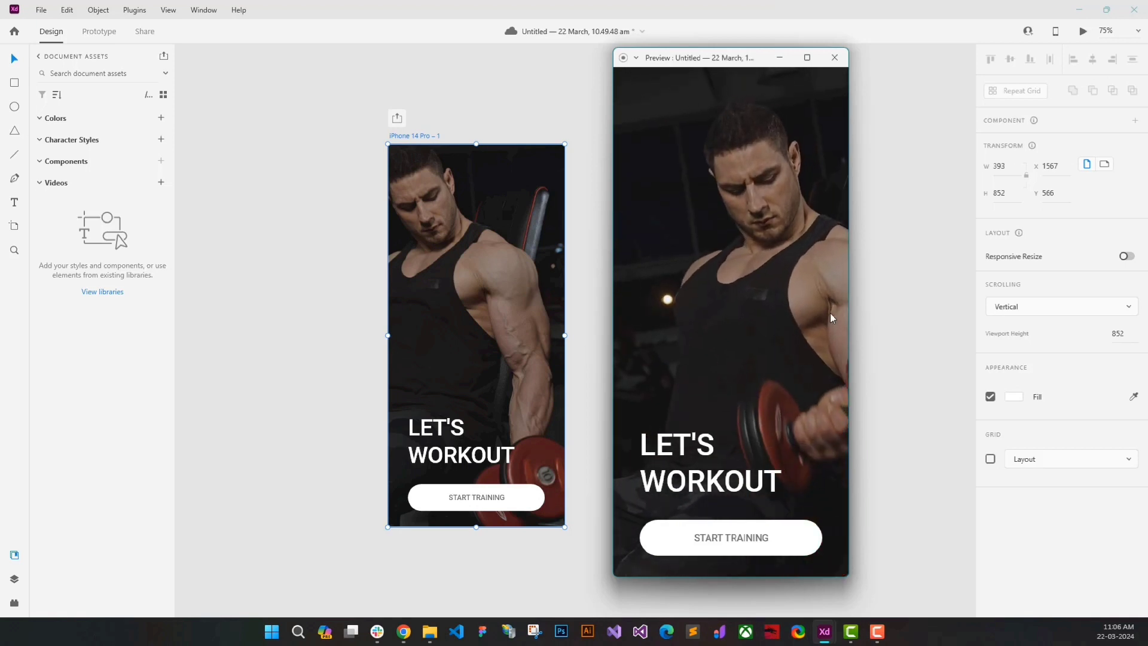
Step: Close the preview and change the background video's playback to Play on tap
left_click(834, 58)
scroll(1032, 489, "down", 3)
scroll(1036, 495, "down", 1)
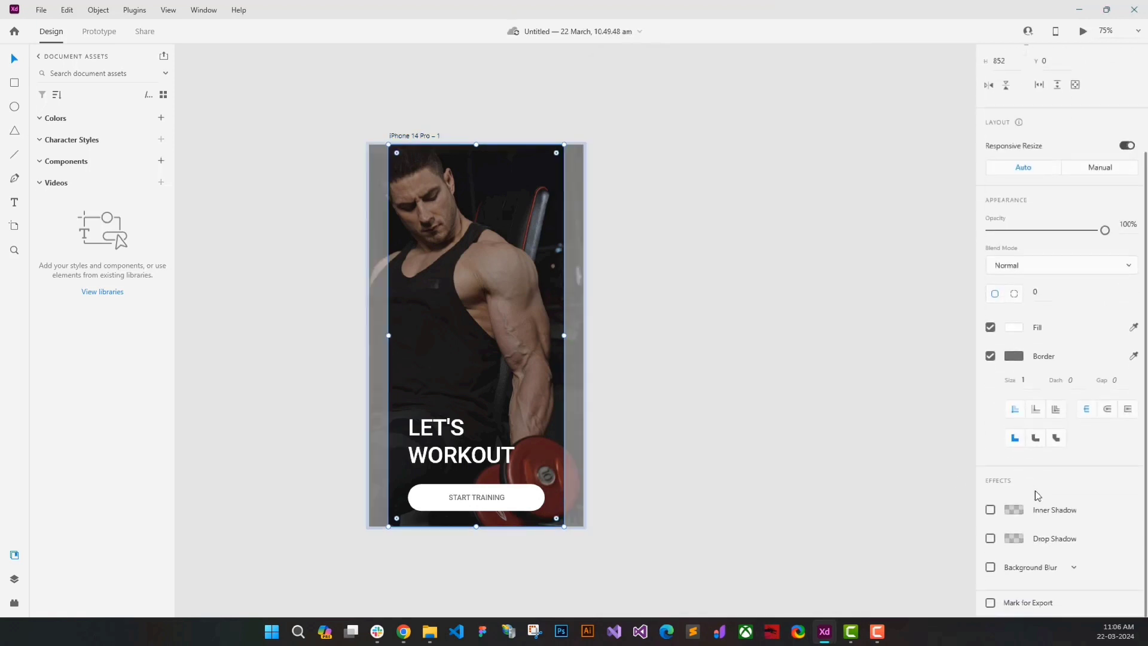
left_click(473, 363)
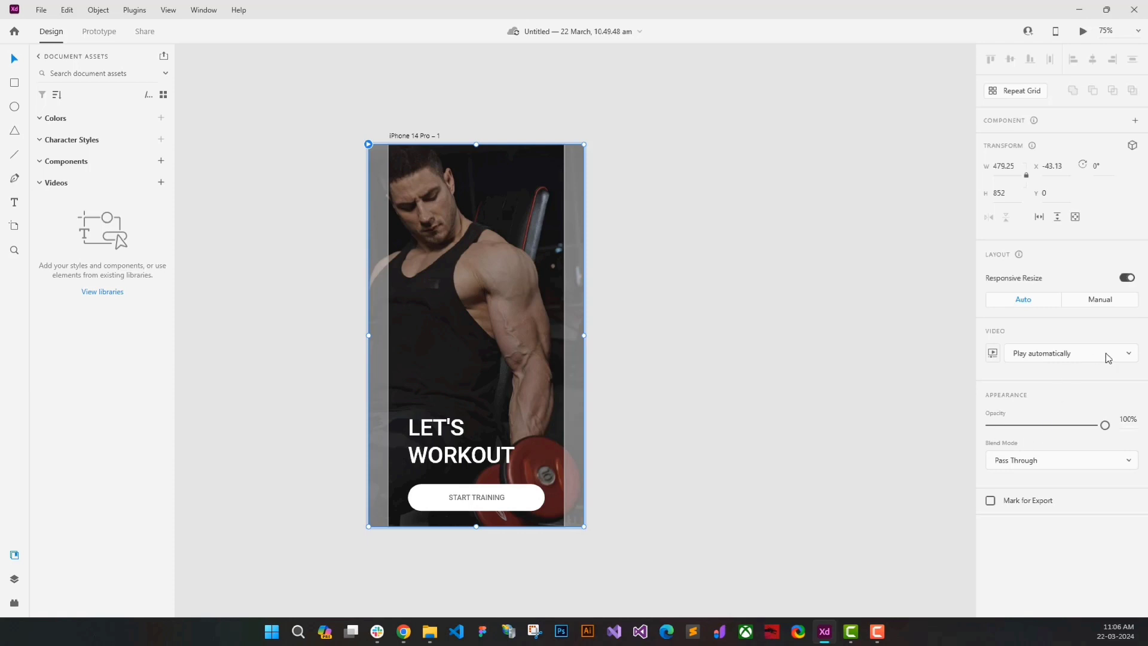
left_click(1129, 353)
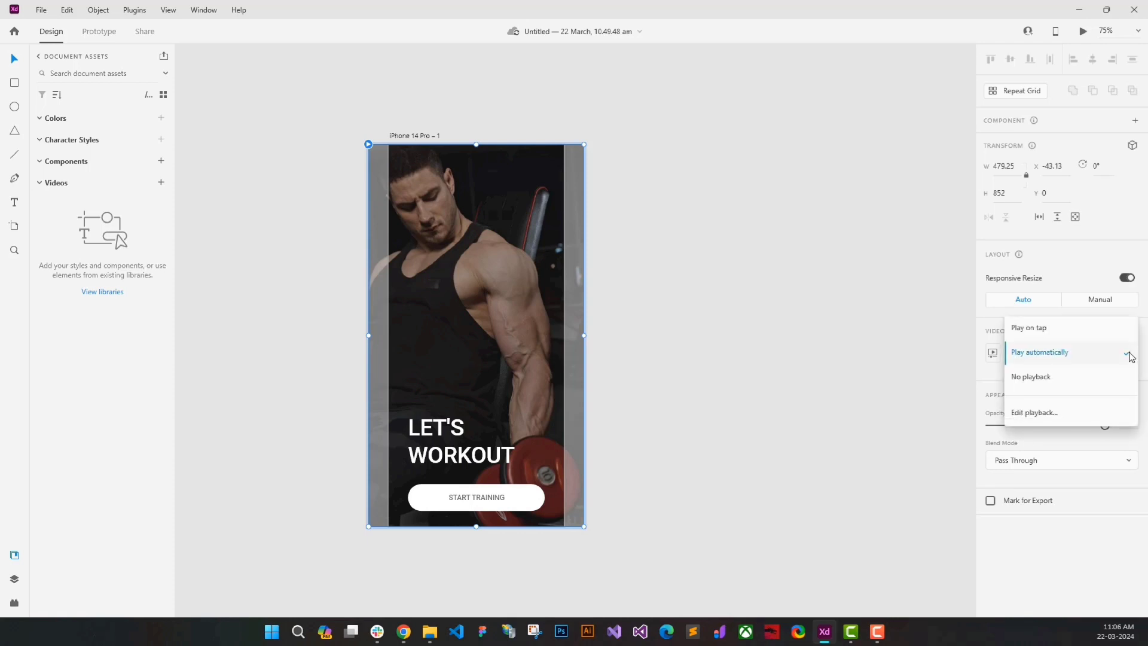
left_click(1043, 329)
left_click(837, 282)
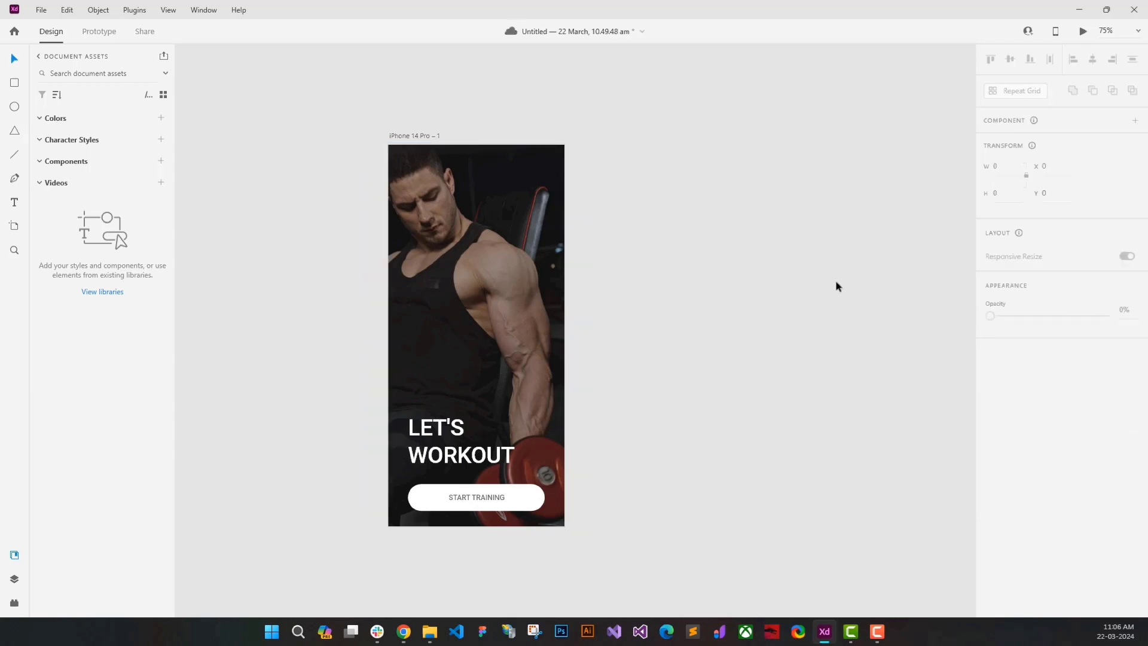
Step: Preview the iPhone 14 Pro artboard again, with the Preview window to its right
left_click(404, 137)
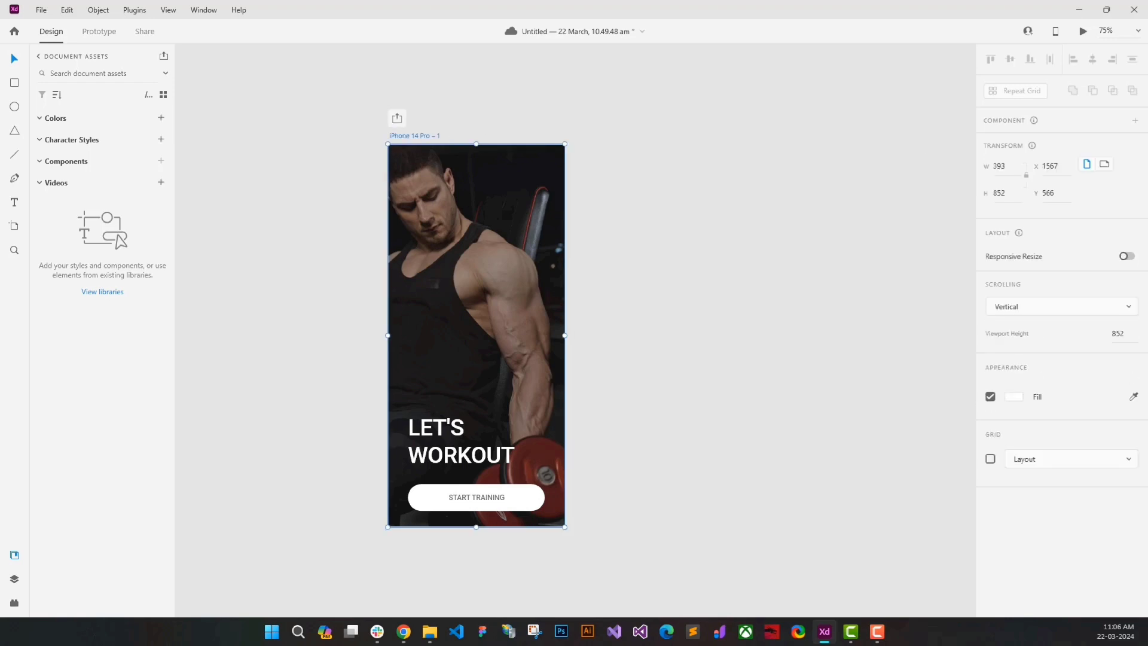
left_click(1083, 33)
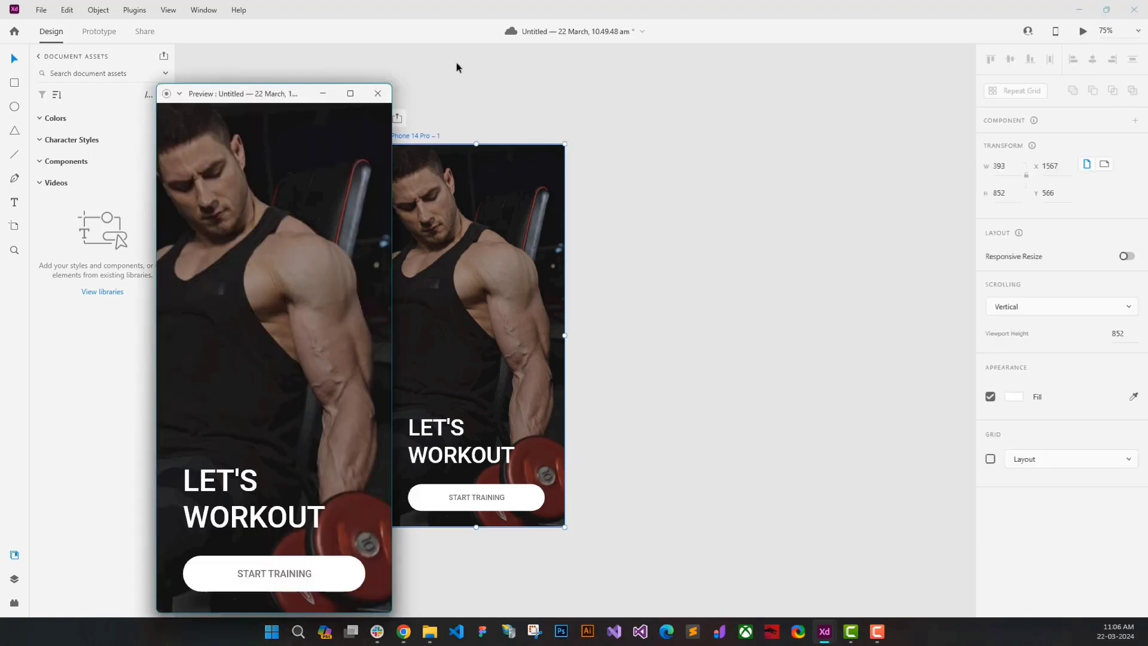
left_click_drag(232, 99, 769, 69)
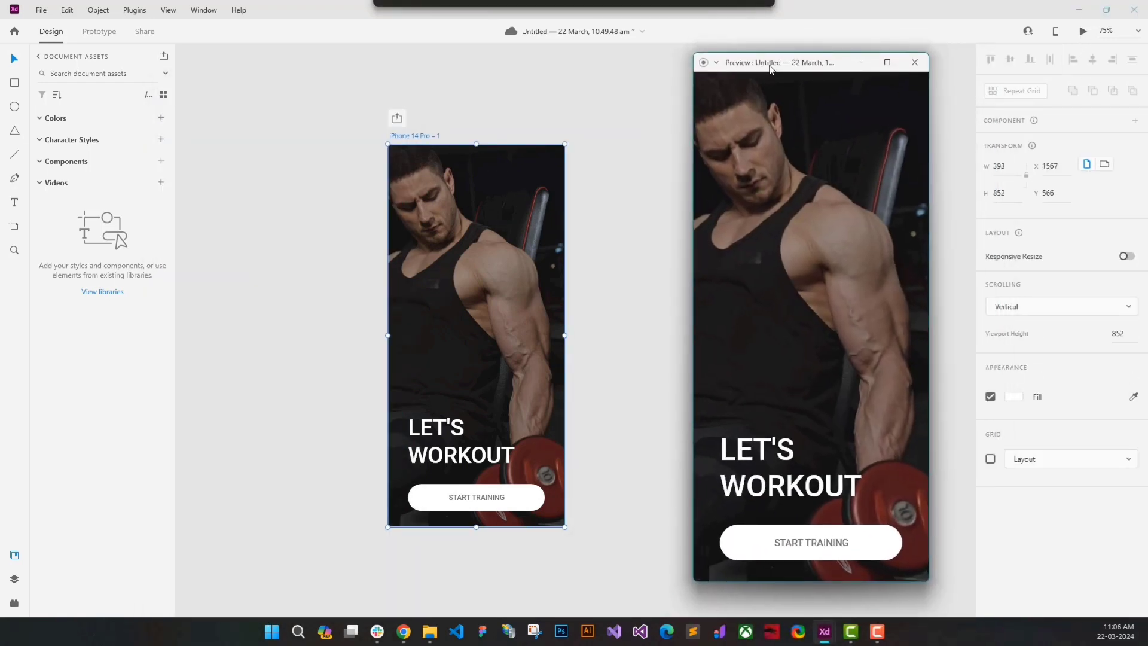